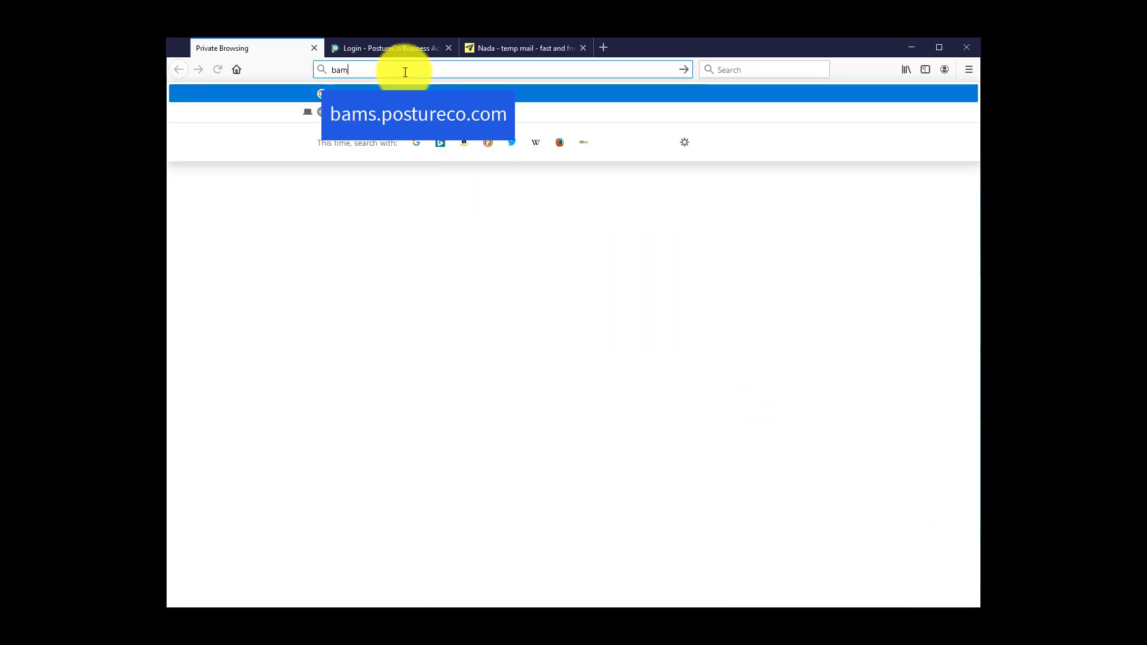
# Step: Load bams.postureco.com in the Firefox private browsing tab
pyautogui.write('ureco.com')
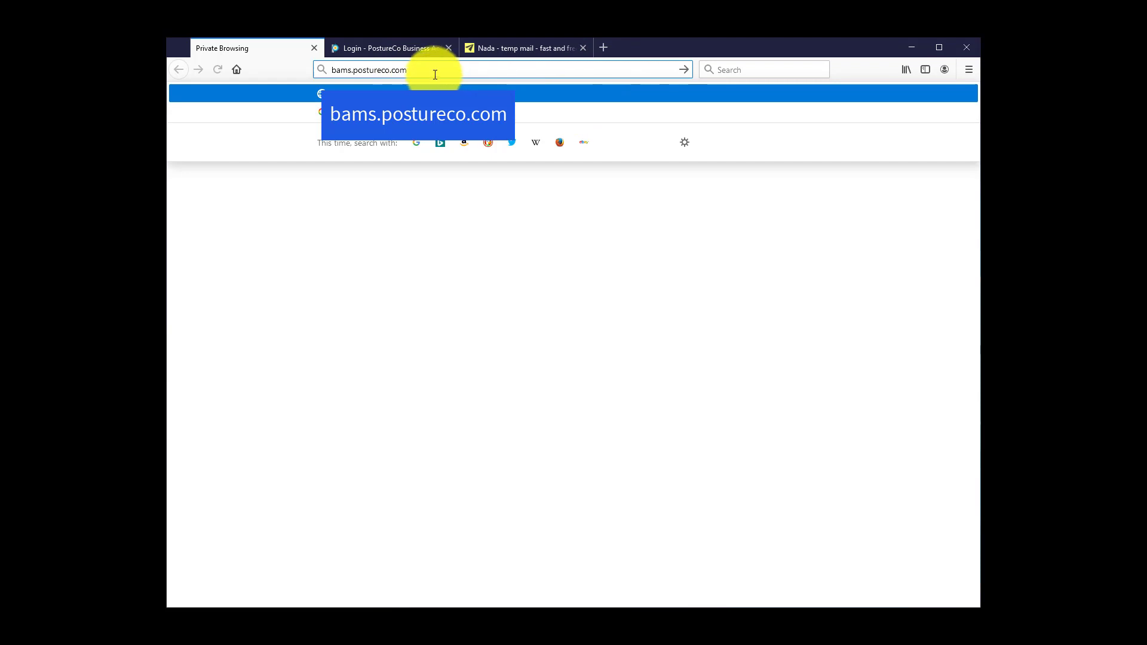
pyautogui.press('Return')
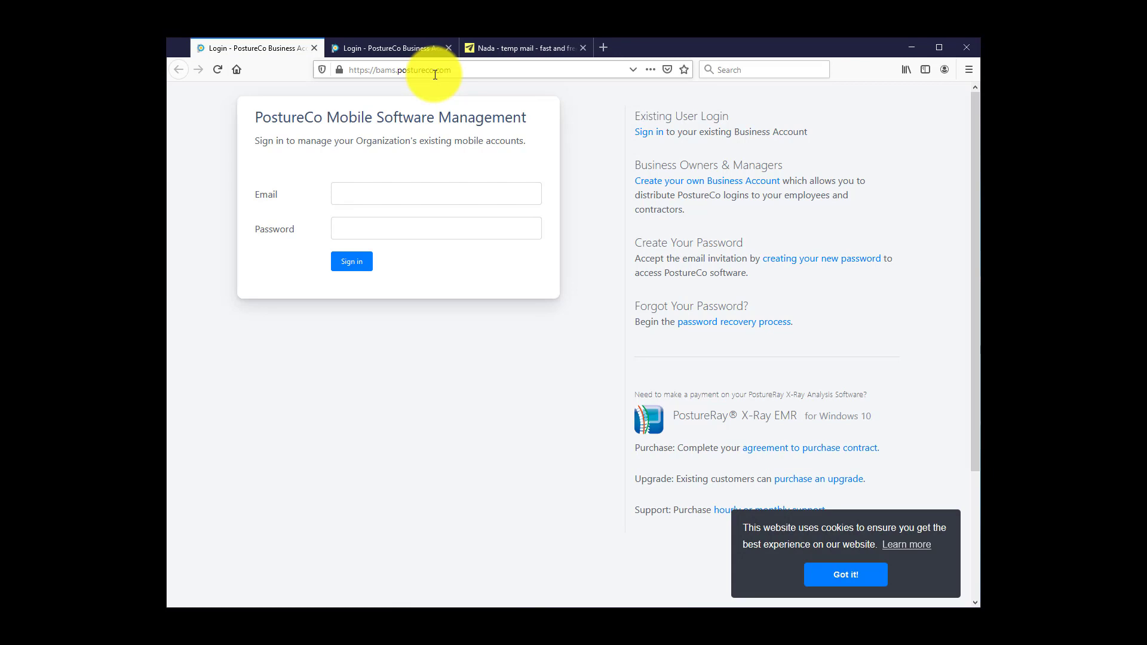
# Step: Switch to the other tab showing the bamsdev.postureco.com development login page
pyautogui.click(393, 48)
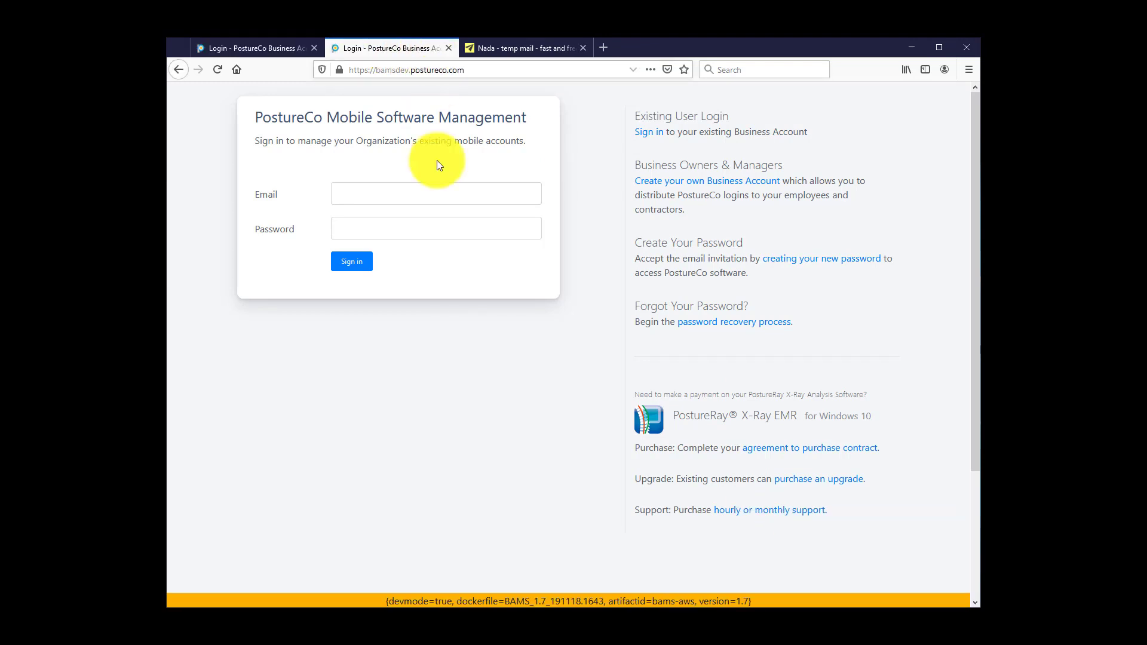
# Step: Open the new business account form, enter the clinic's temp-mail e-mail address, and accept the terms
pyautogui.click(694, 187)
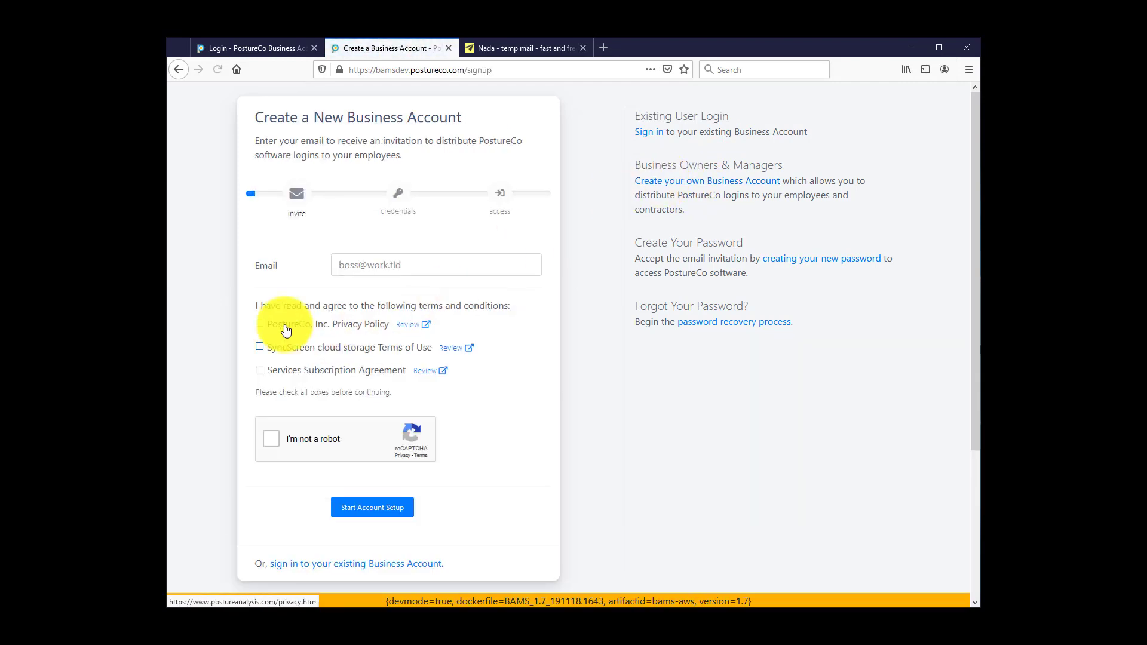
pyautogui.click(343, 264)
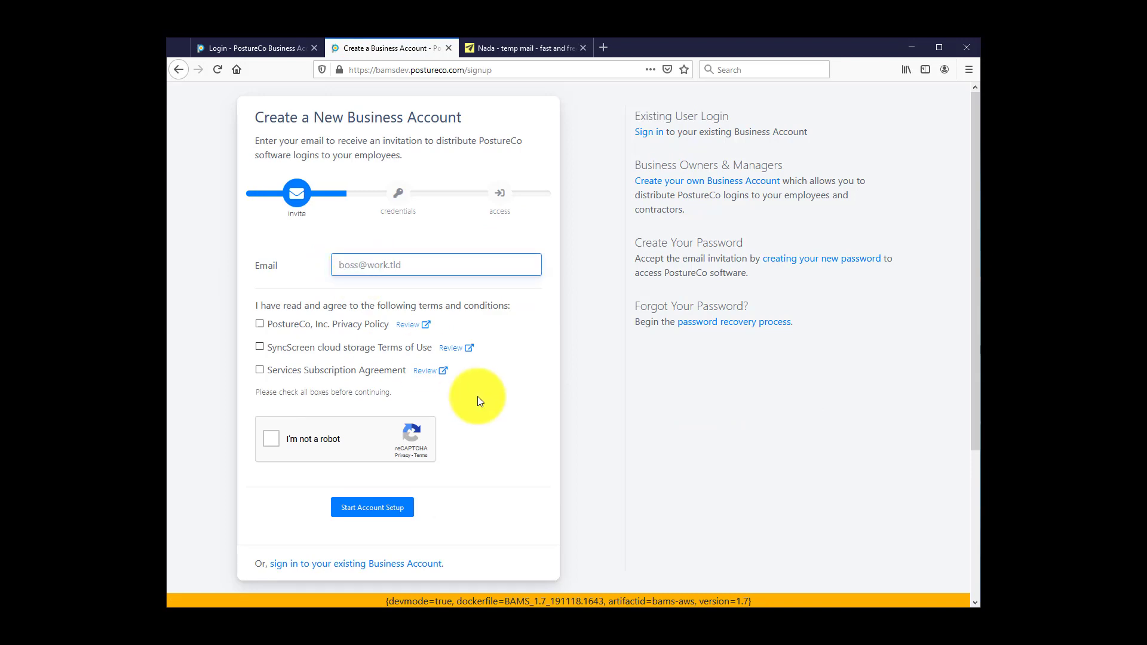
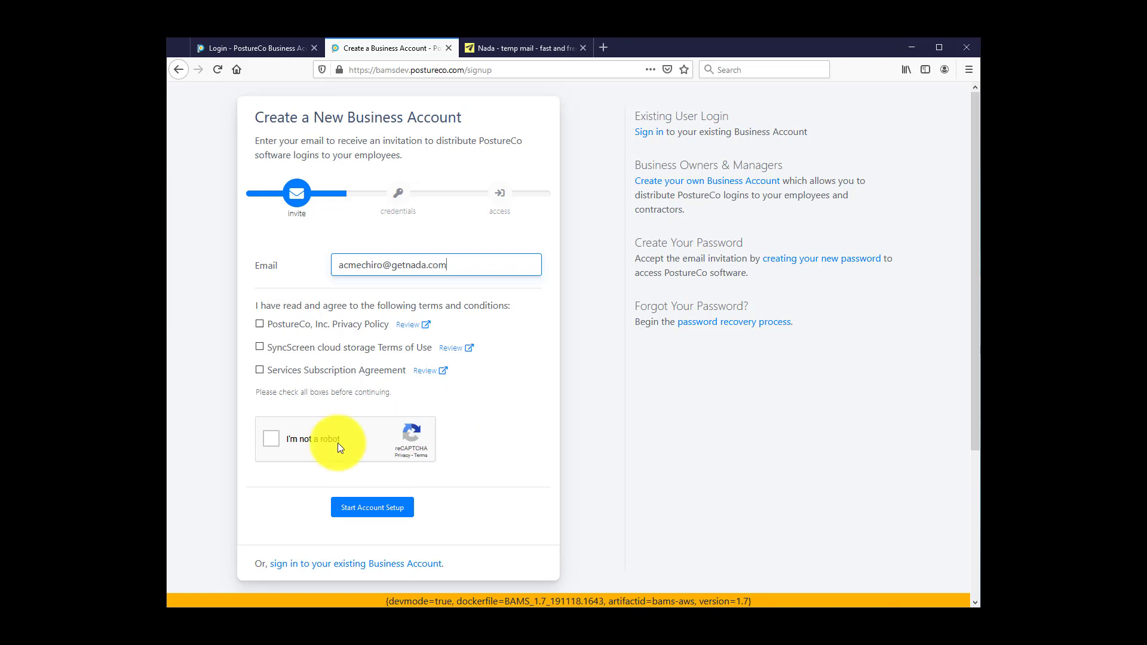
pyautogui.click(259, 324)
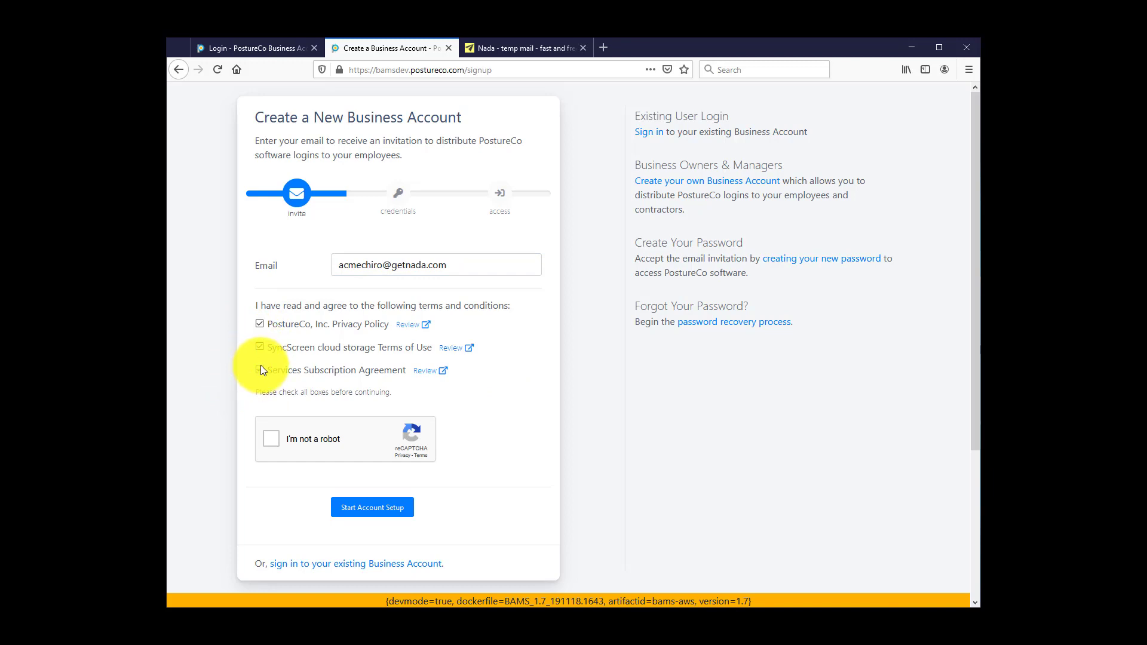
# Step: Pass the reCAPTCHA by selecting all the images containing cars
pyautogui.click(271, 439)
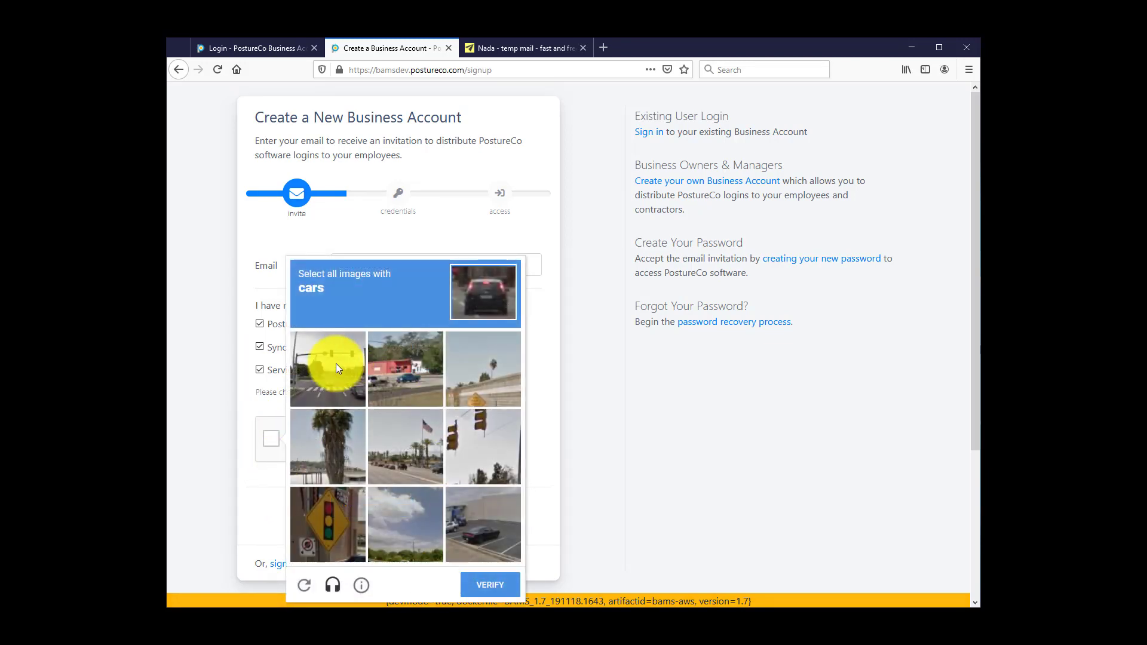
pyautogui.click(336, 367)
pyautogui.click(403, 367)
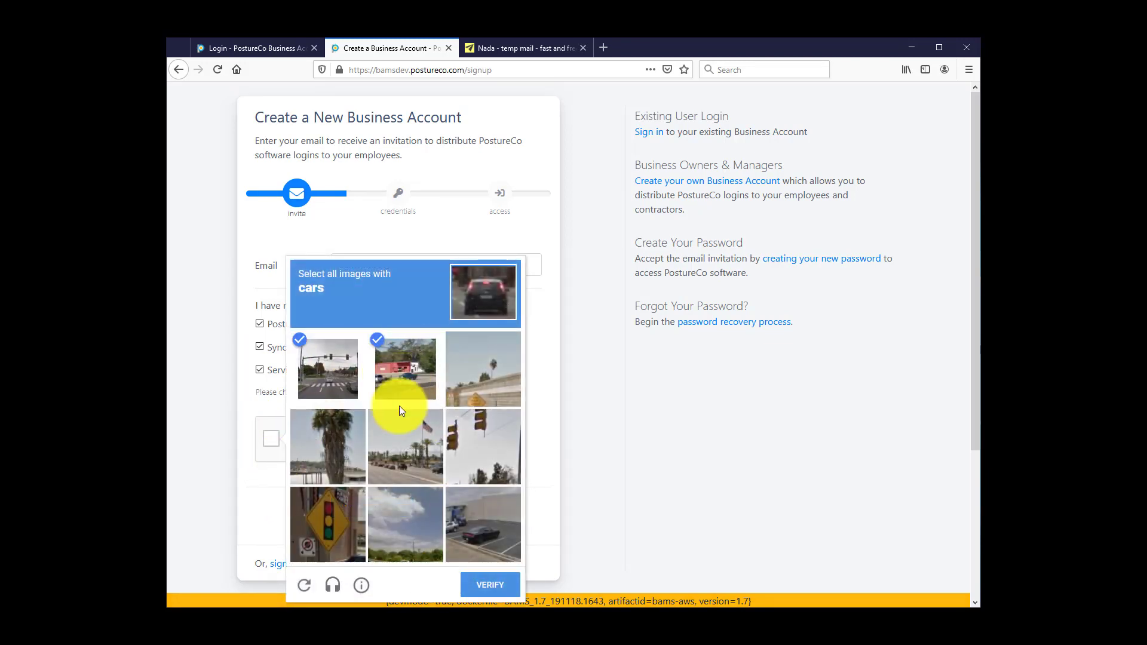
pyautogui.click(404, 452)
pyautogui.click(472, 533)
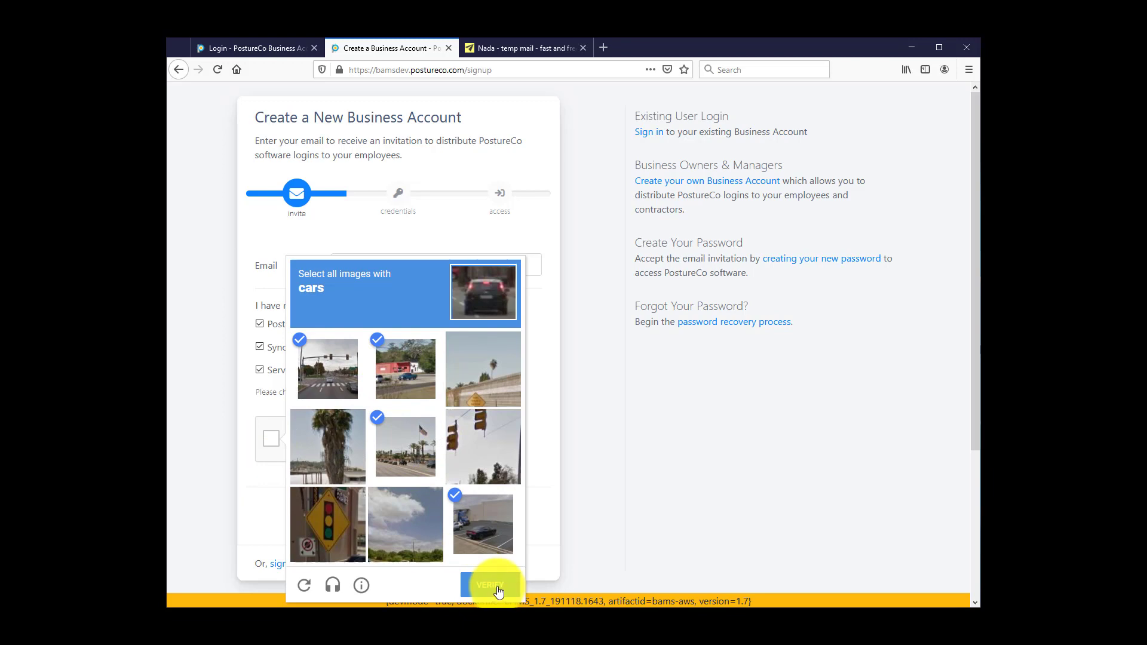
pyautogui.click(497, 588)
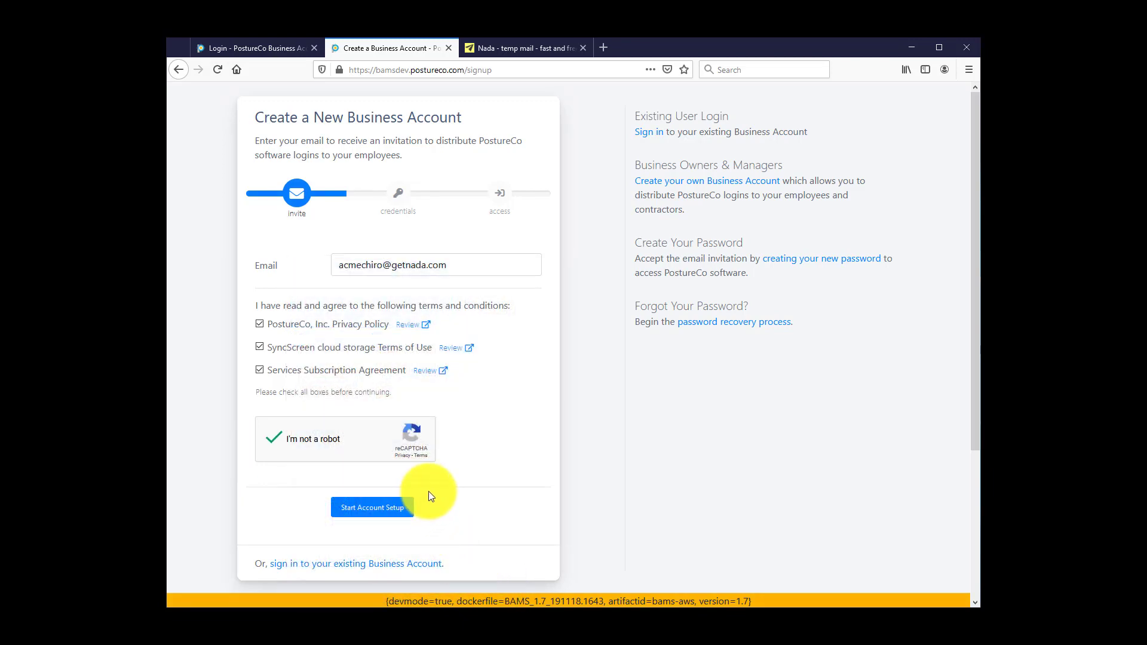
# Step: Start account setup, then open the PostureCo invitation e-mail in Nada and select its temporary password
pyautogui.click(381, 508)
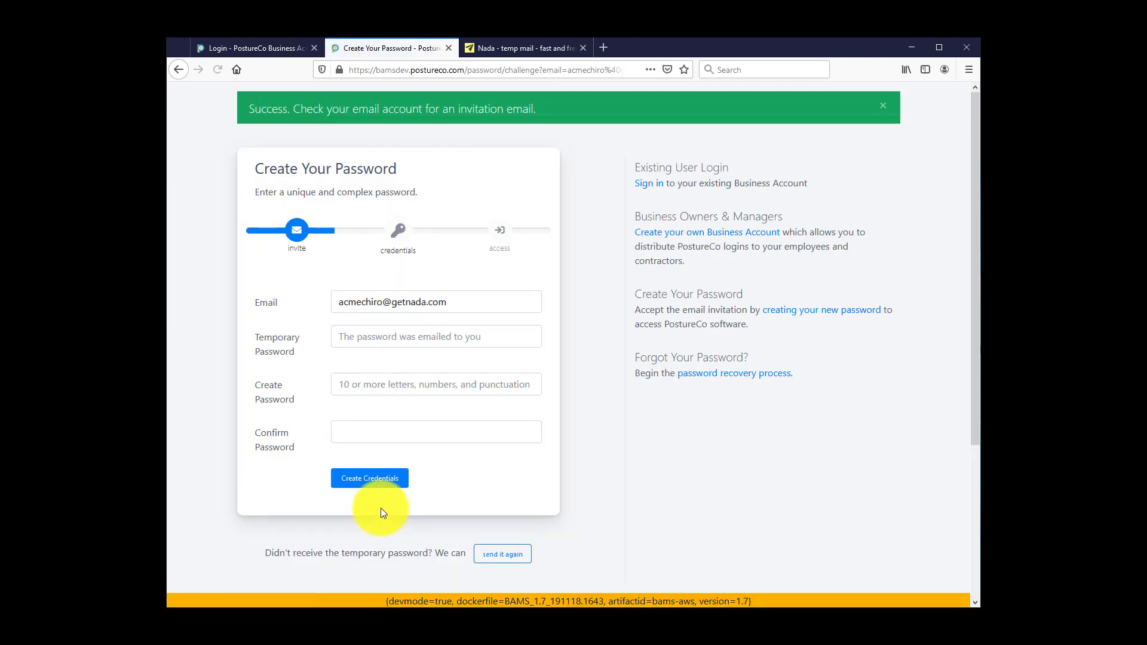
pyautogui.click(512, 51)
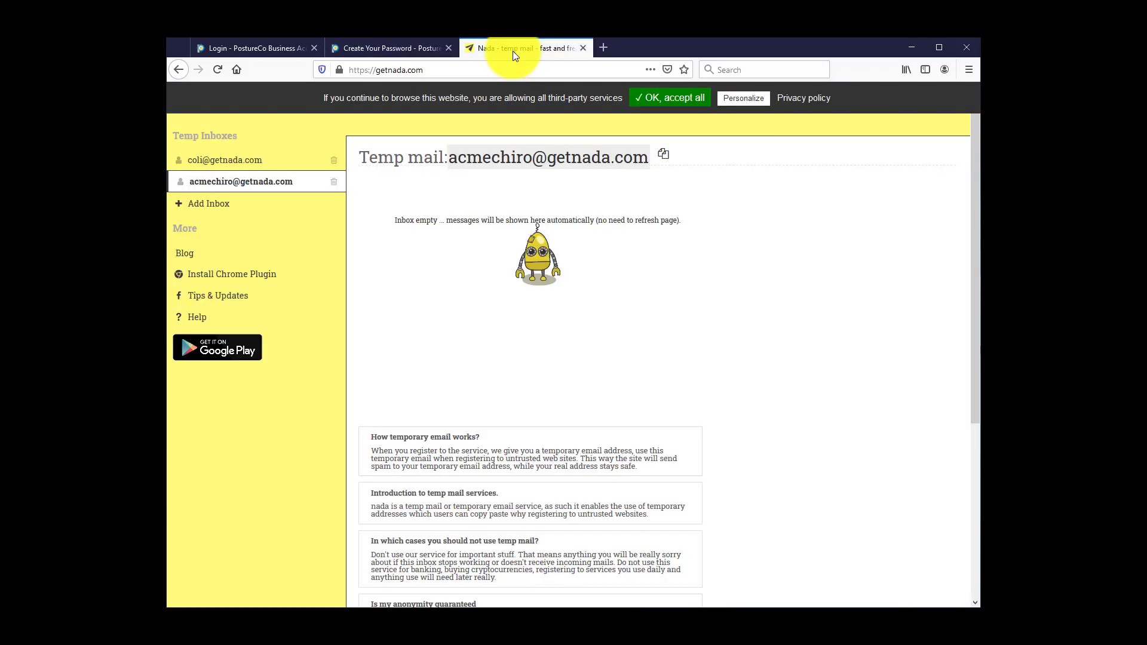
pyautogui.click(214, 185)
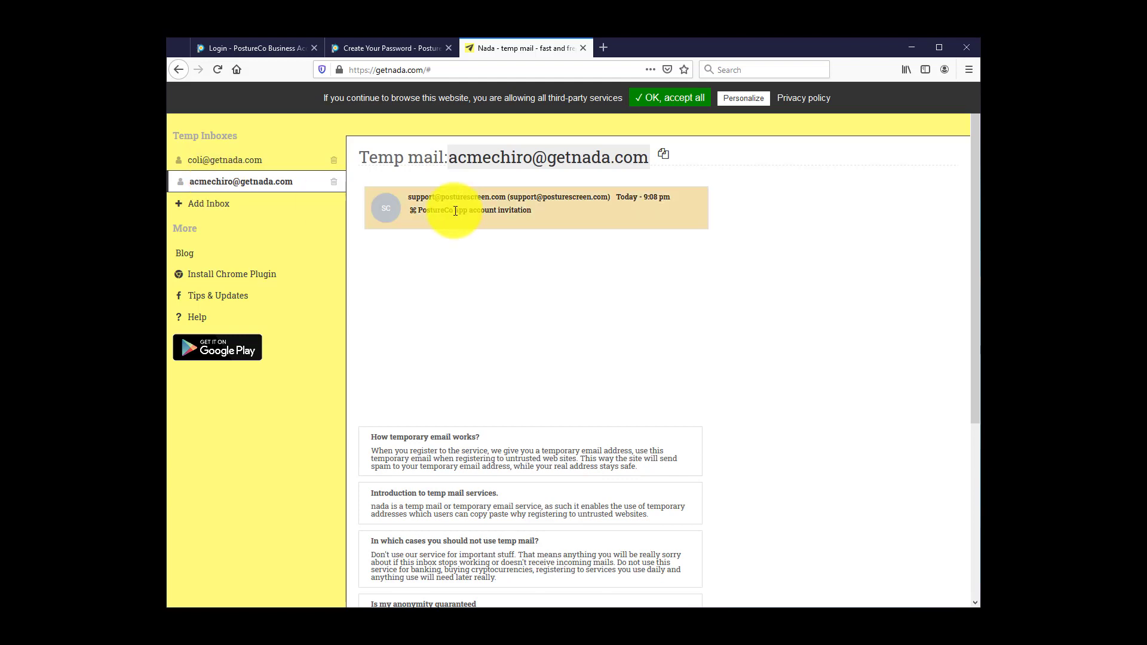
pyautogui.click(469, 213)
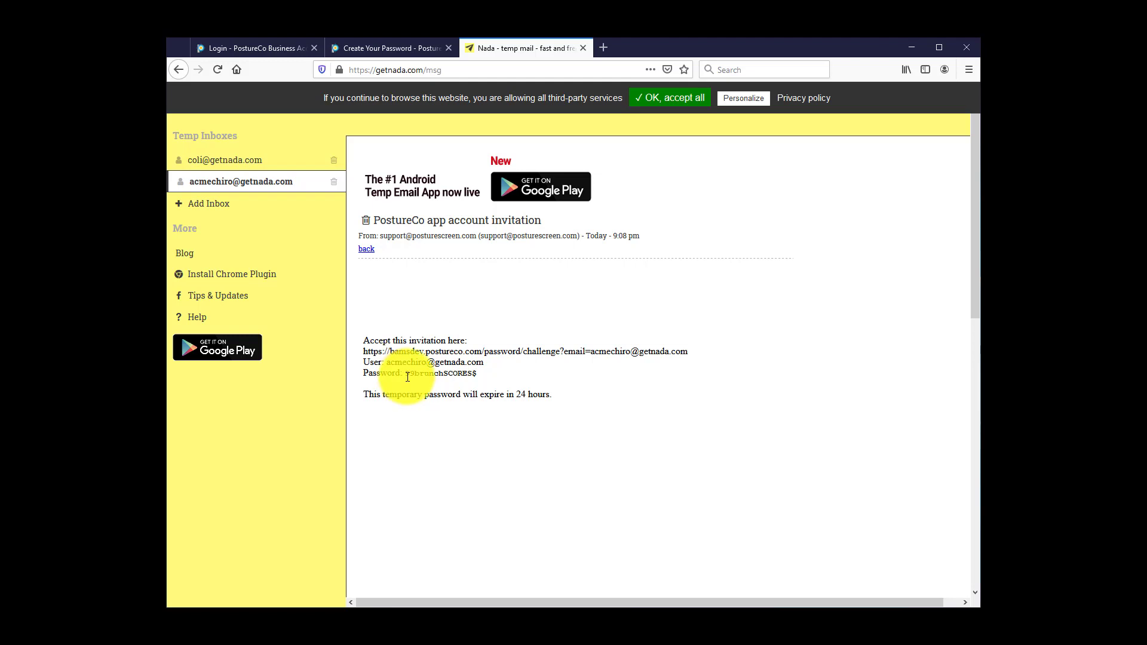
pyautogui.moveTo(406, 374); pyautogui.dragTo(473, 381)
pyautogui.hotkey('ctrl', 'c')
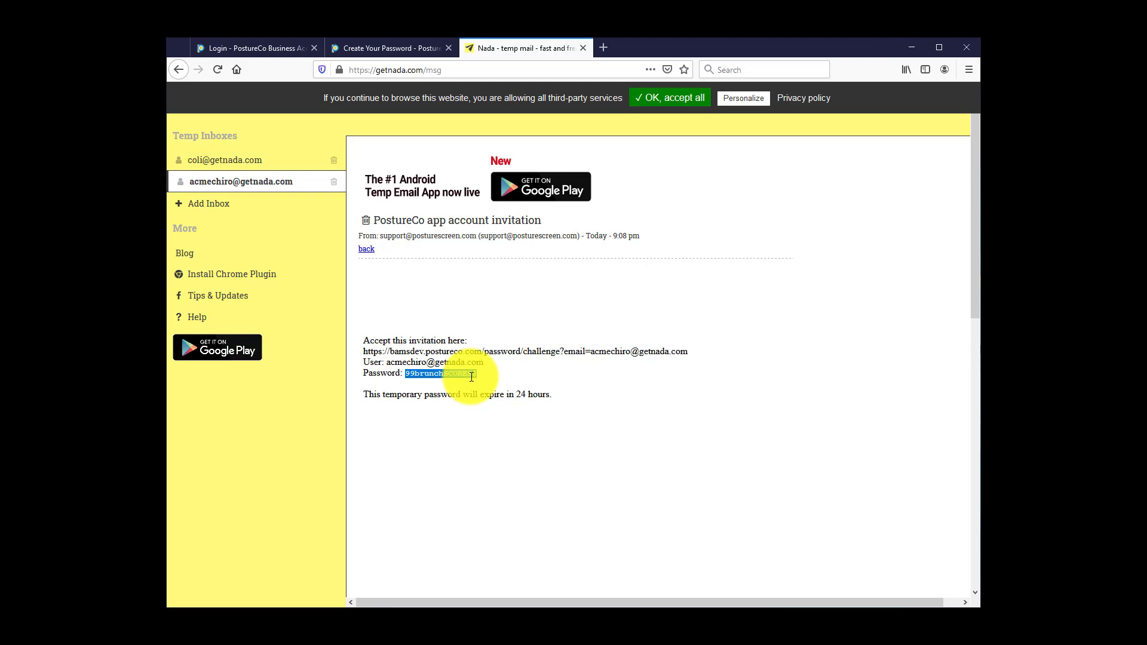
# Step: Paste the temporary password, then set and confirm a new account password and submit the credentials
pyautogui.click(392, 48)
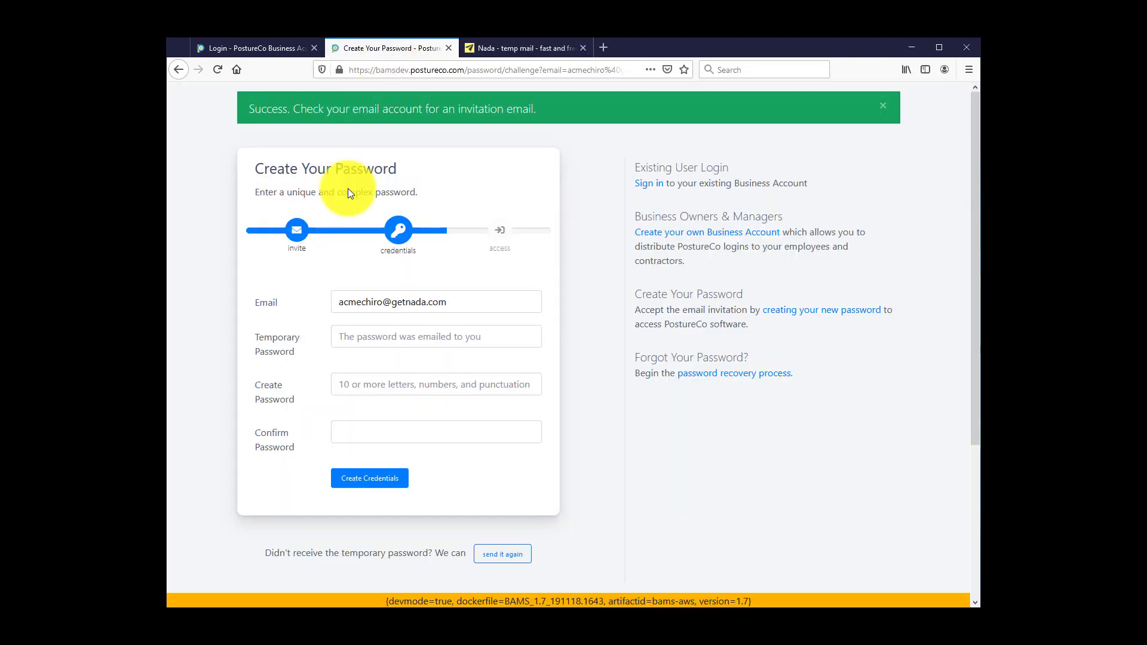
pyautogui.click(350, 338)
pyautogui.hotkey('ctrl', 'v')
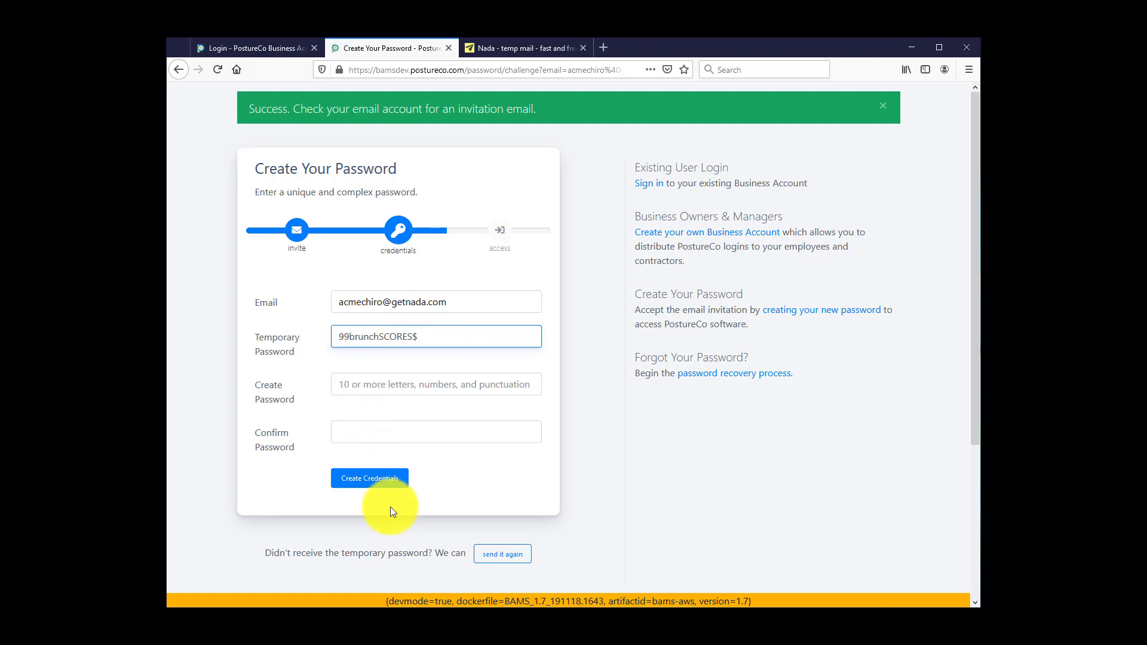
pyautogui.click(346, 382)
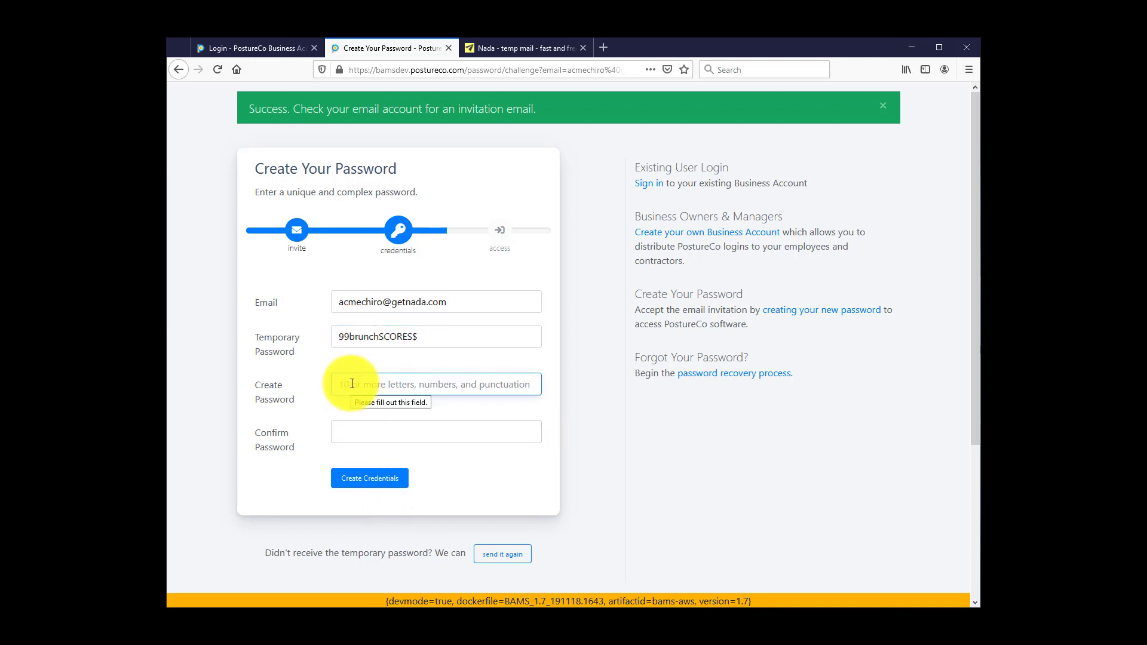
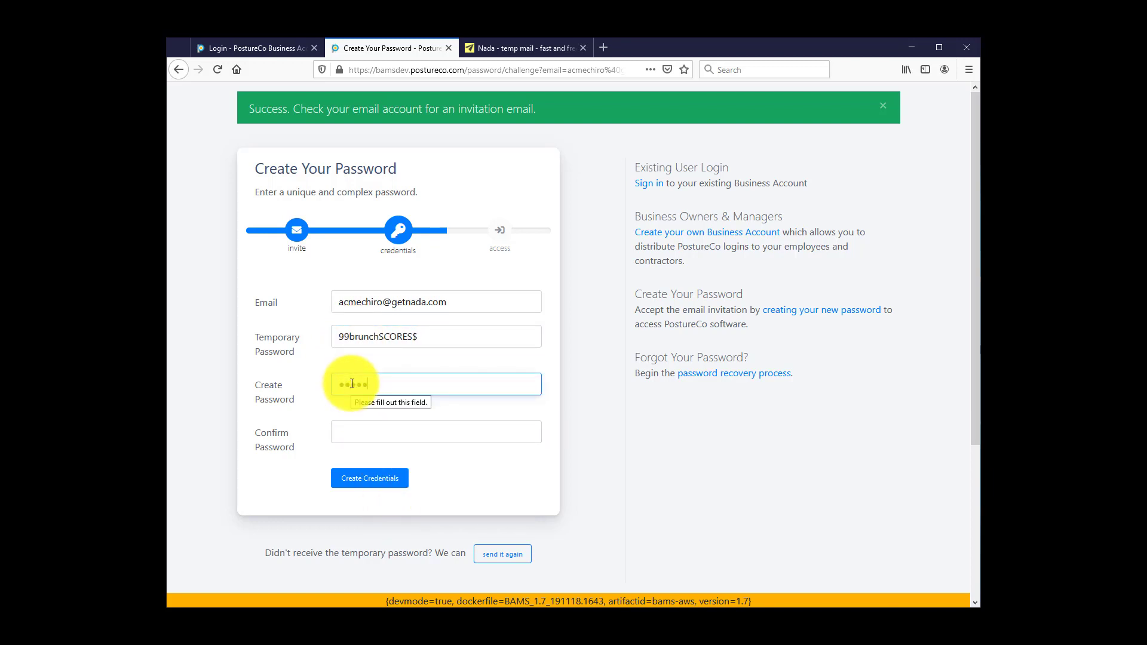
pyautogui.press('Tab')
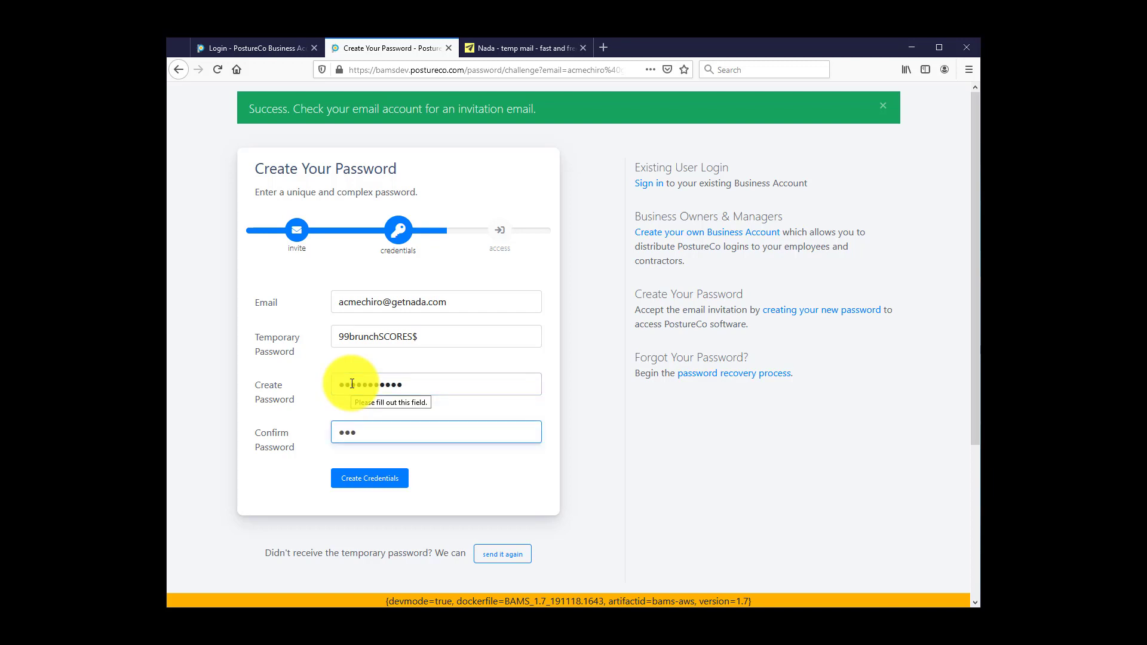
pyautogui.click(368, 481)
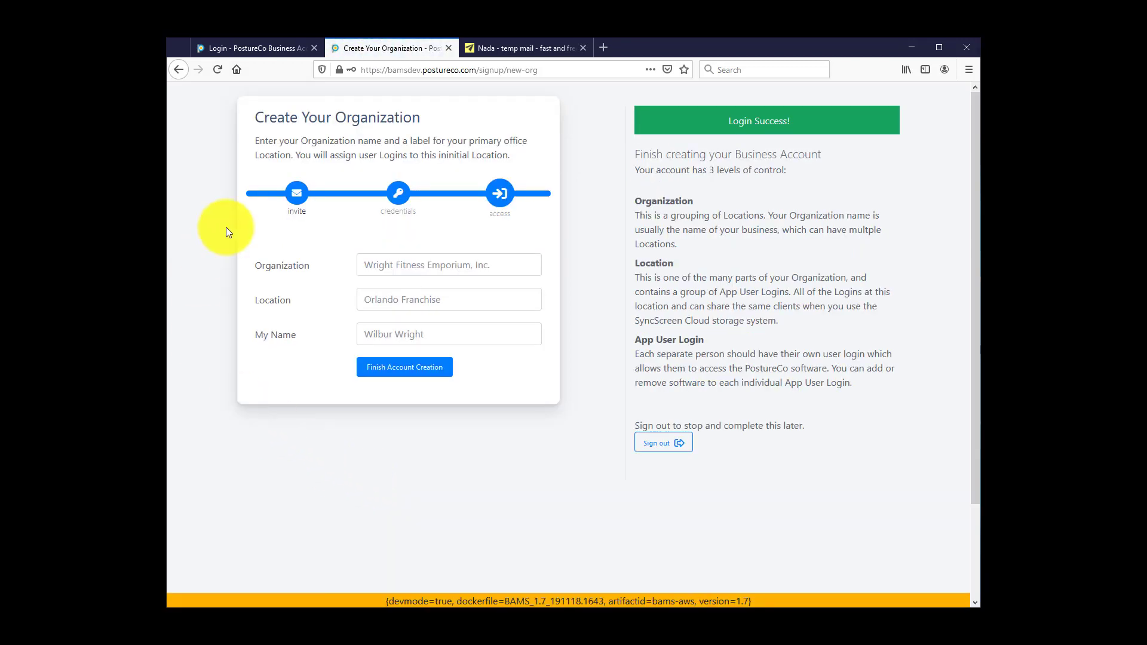
# Step: Create organization 'Acme Chiro' with the office street address as location and the owner's full name
pyautogui.click(370, 267)
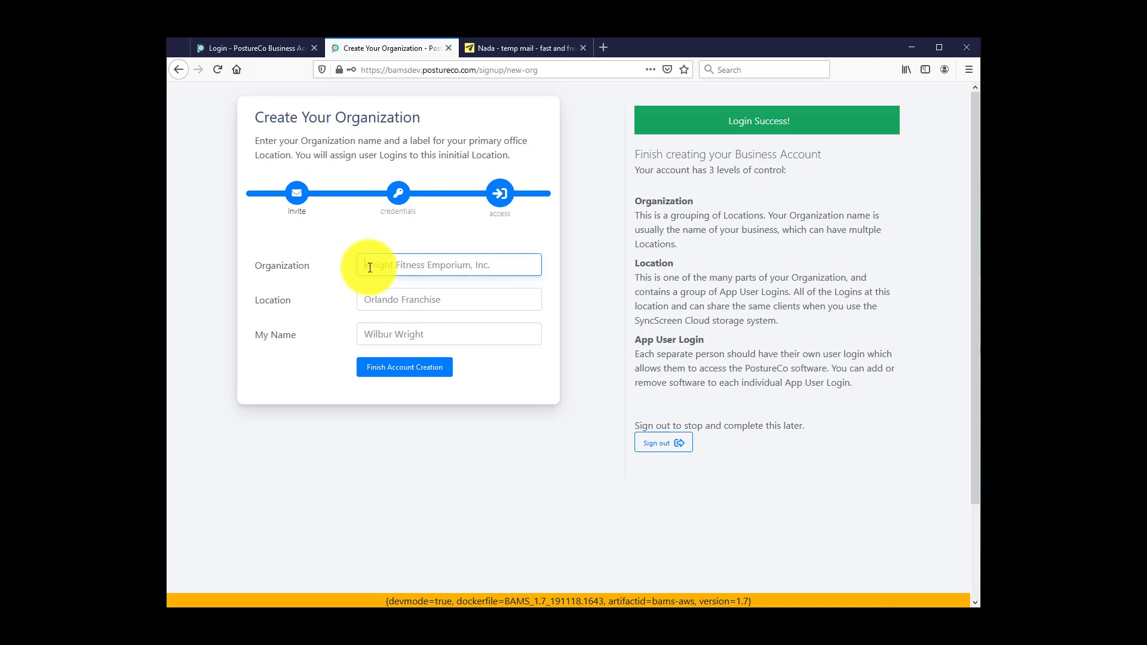
pyautogui.write('Acme Chiro')
pyautogui.press('Tab')
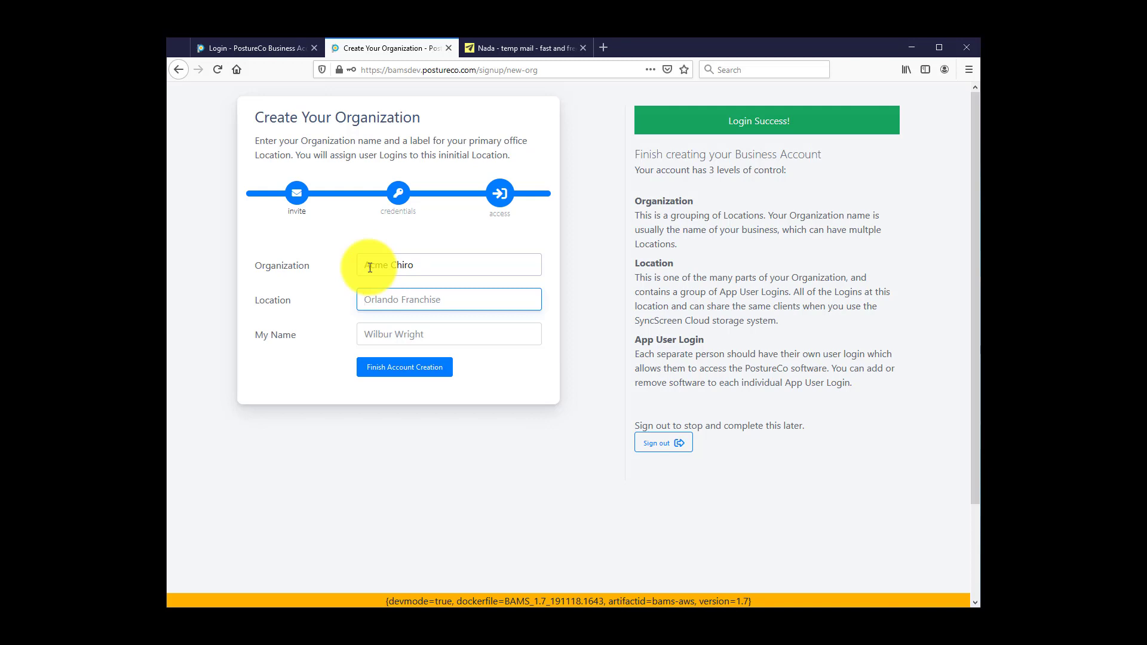
pyautogui.press('Tab')
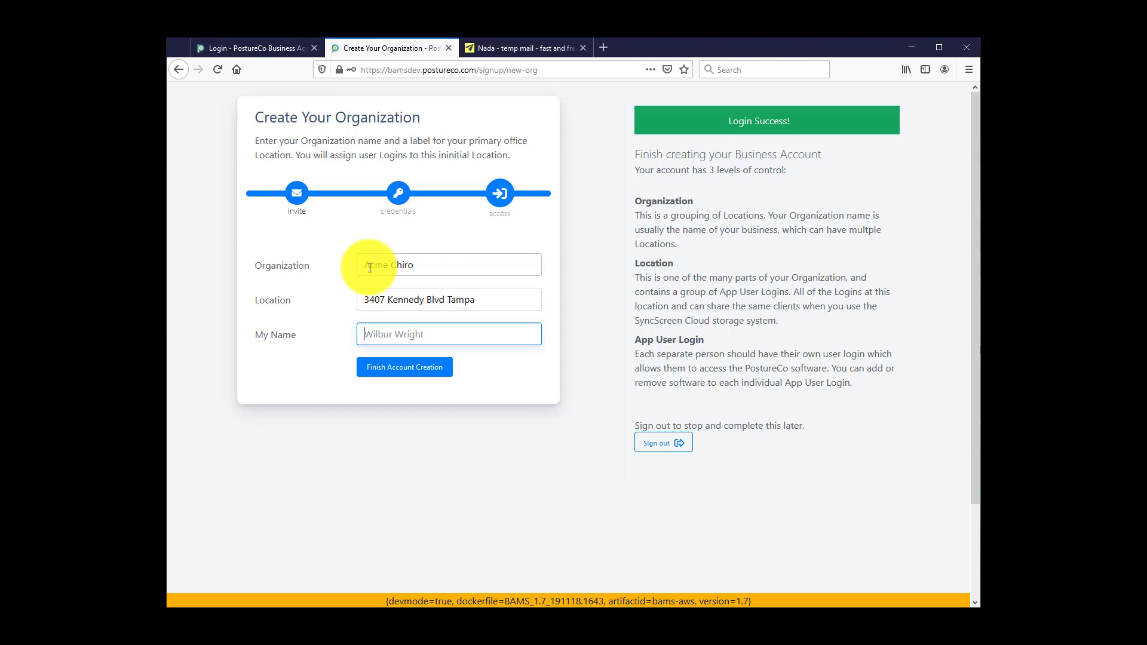
pyautogui.write('John Smith')
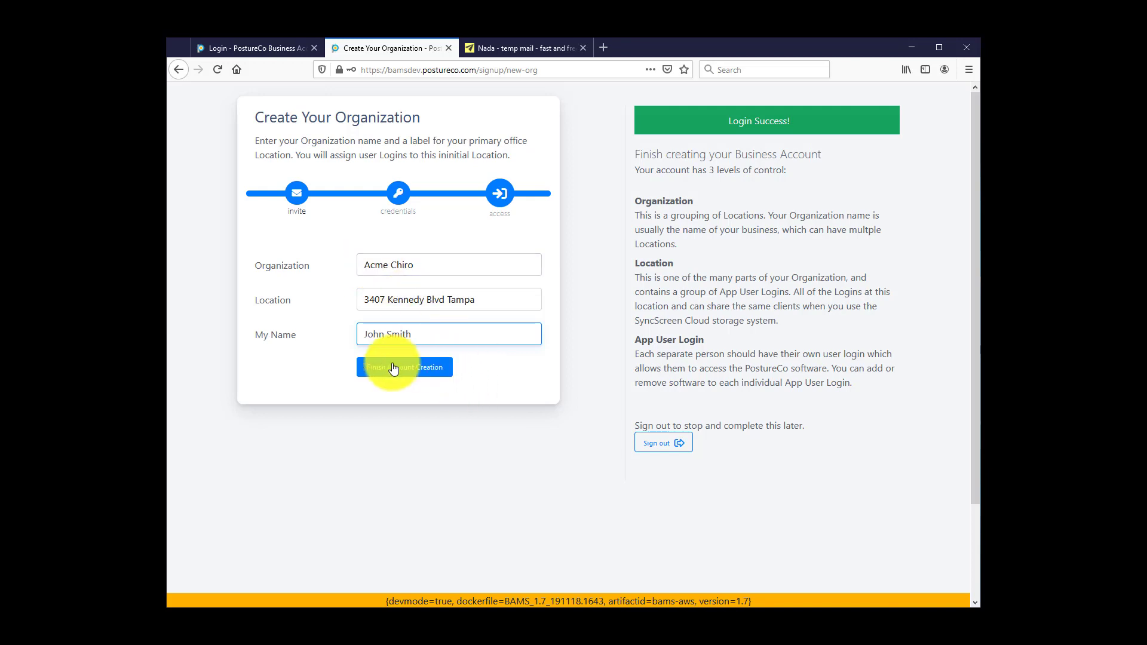
pyautogui.click(410, 371)
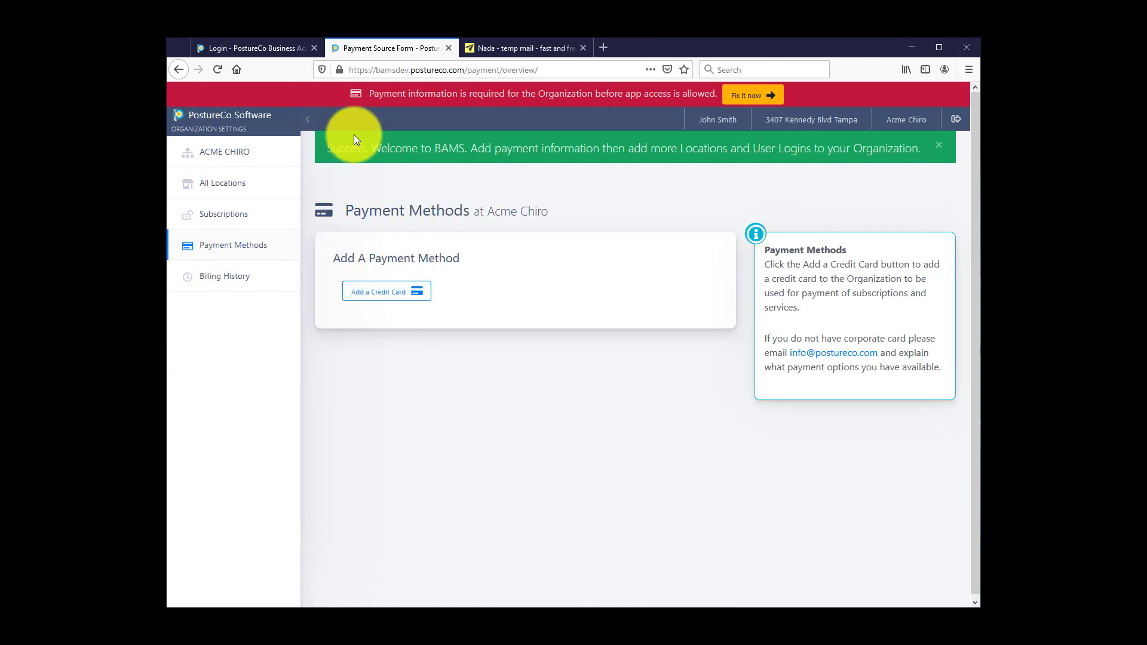
# Step: Start a new credit card, entering the cardholder's name, billing postal code and telephone number
pyautogui.click(386, 297)
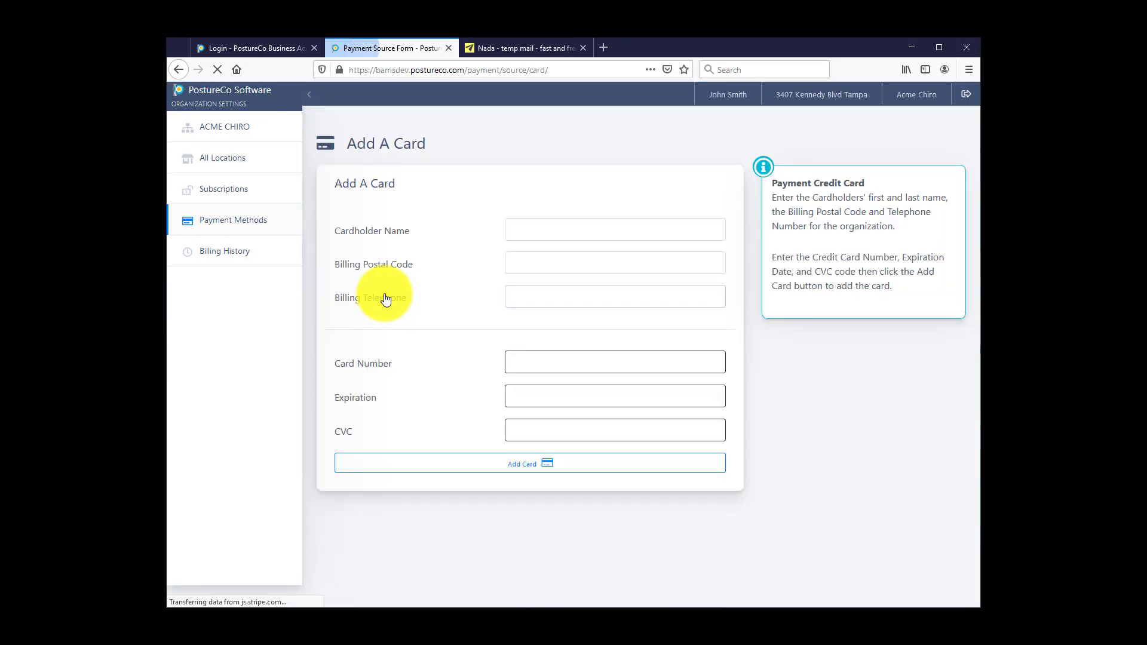
pyautogui.click(554, 230)
pyautogui.write('Joh')
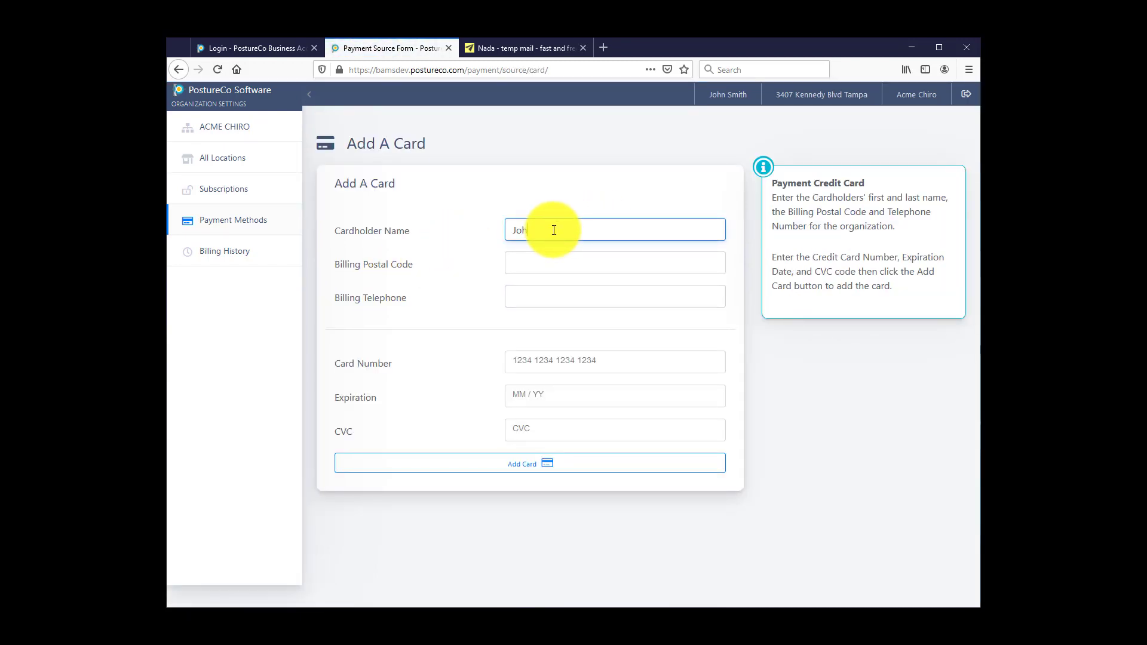
pyautogui.write('n Smith')
pyautogui.press('Tab')
pyautogui.write('33607')
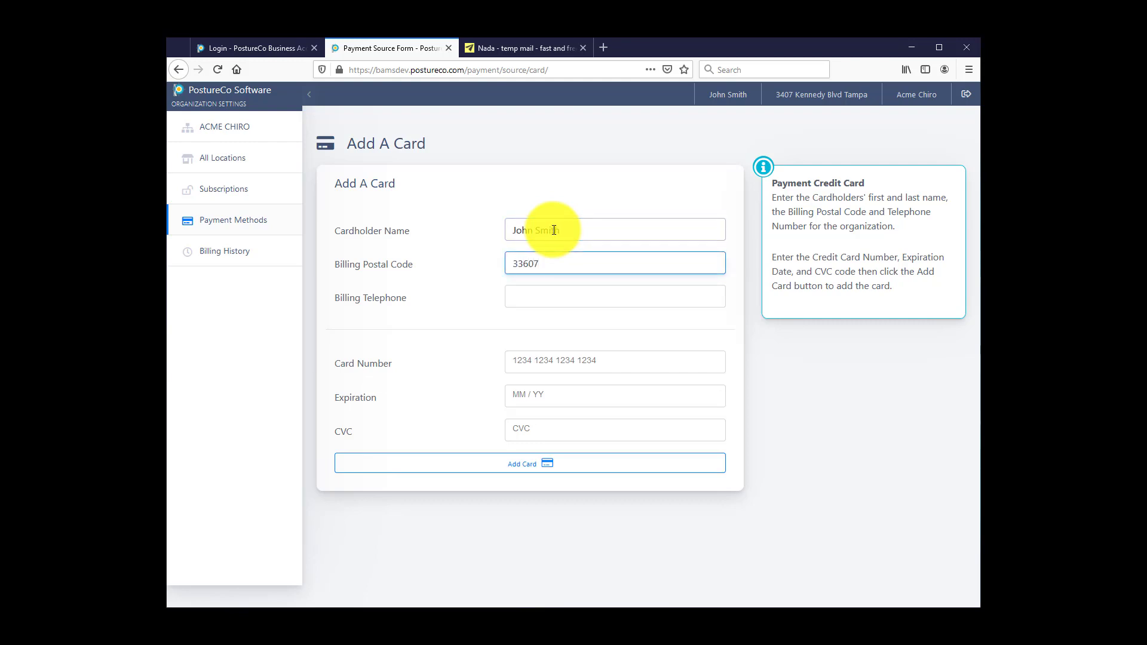
pyautogui.press('Tab')
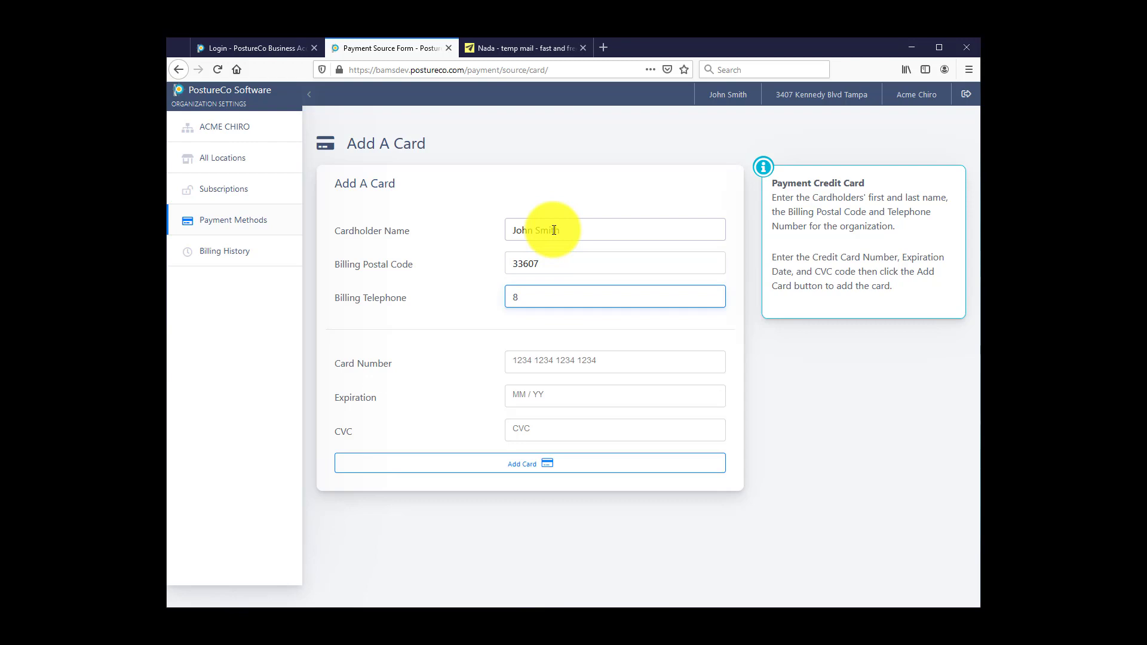
# Step: Enter the card number, expiration date and security code, then save the card
pyautogui.click(615, 358)
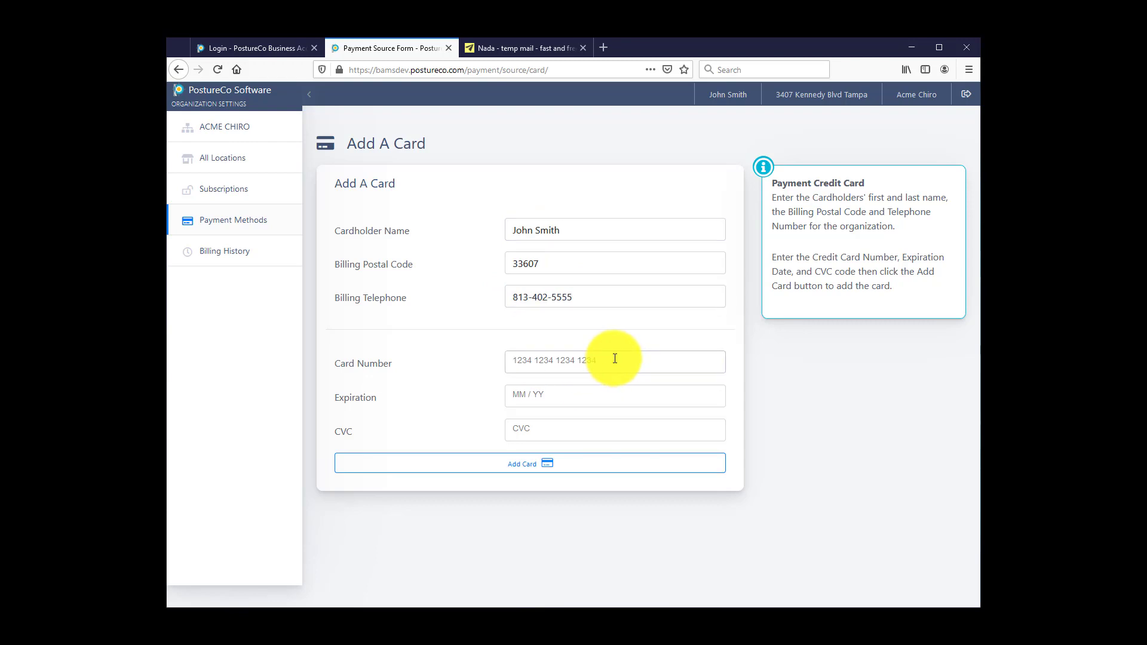
pyautogui.write('424242424242424242')
pyautogui.click(539, 389)
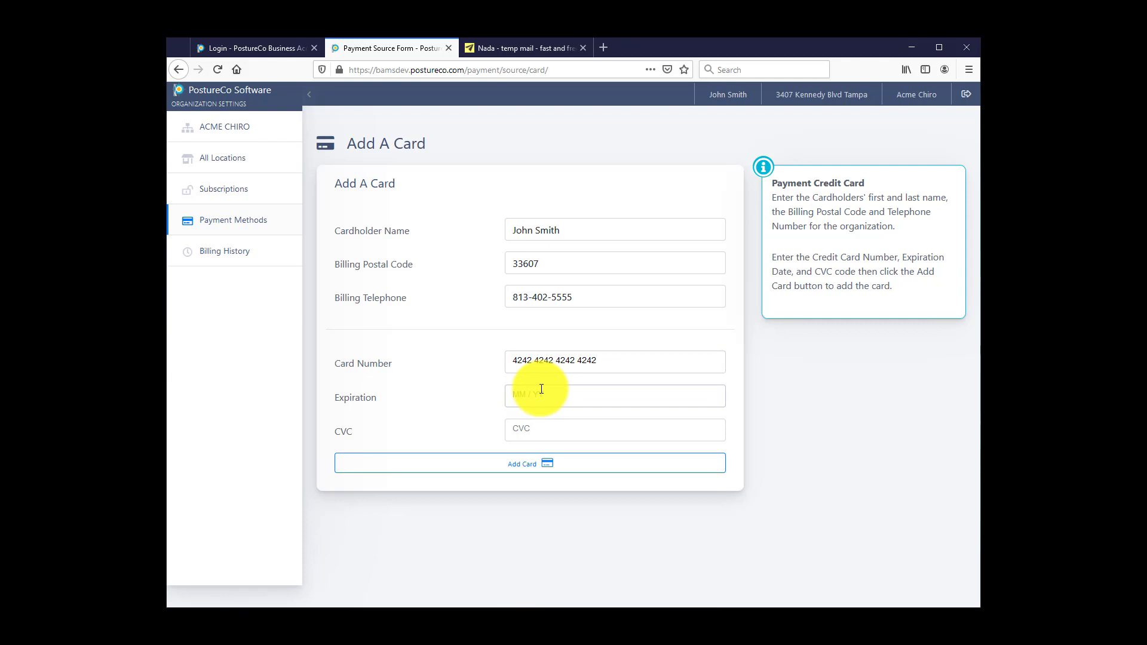
pyautogui.write('02 / 23')
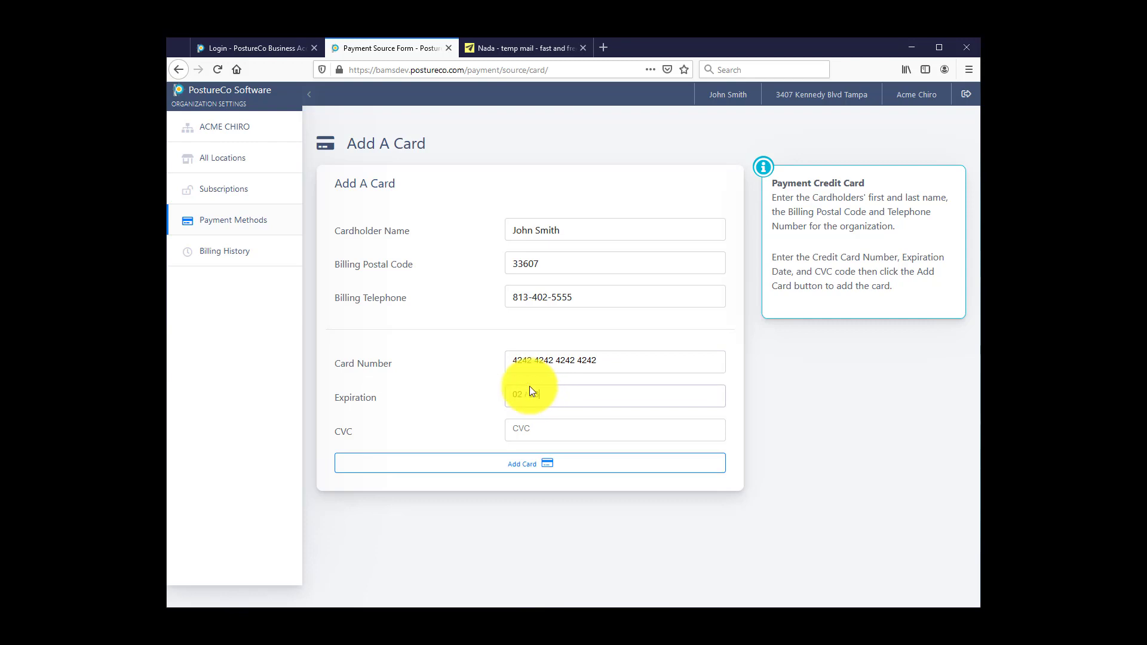
pyautogui.click(535, 427)
pyautogui.write('4')
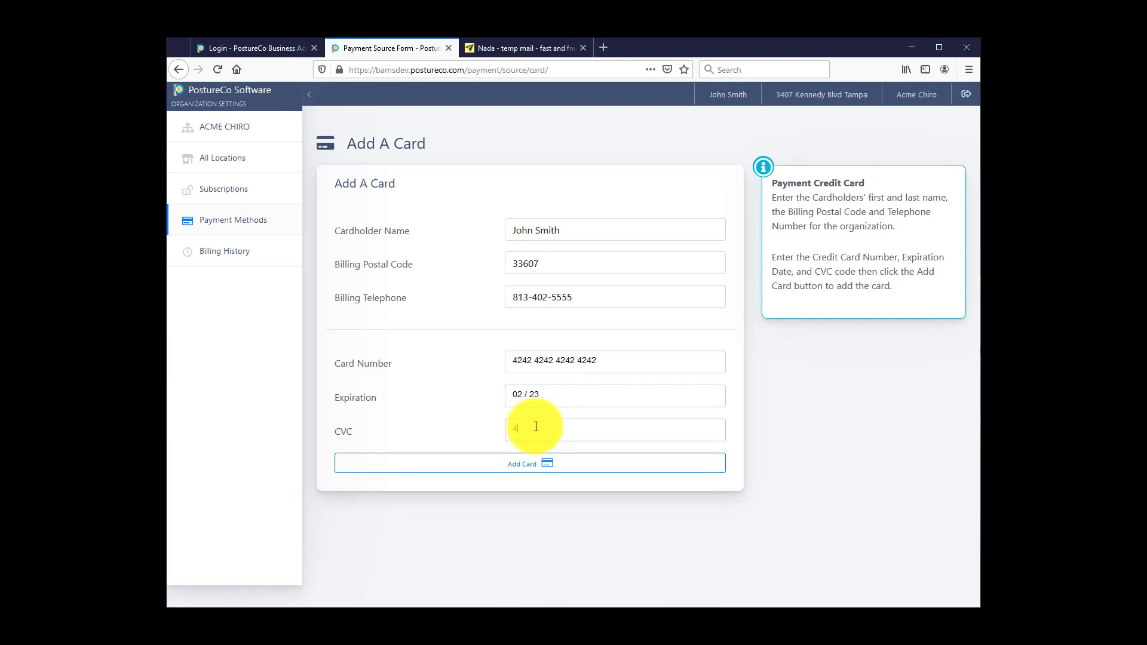
pyautogui.write('56')
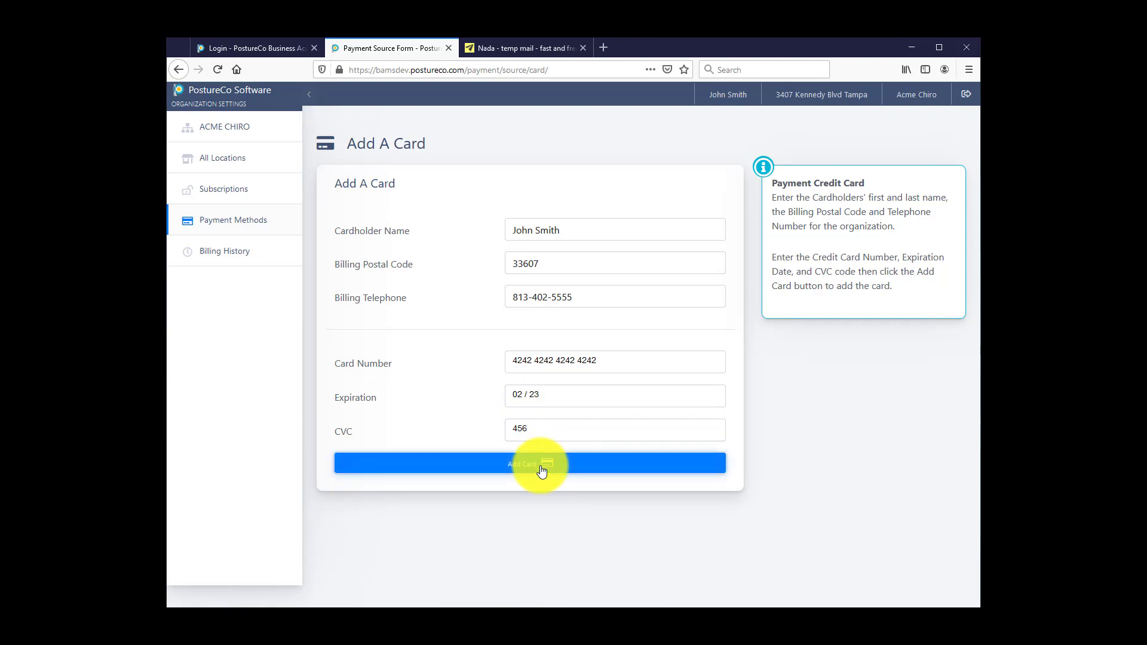
pyautogui.click(541, 472)
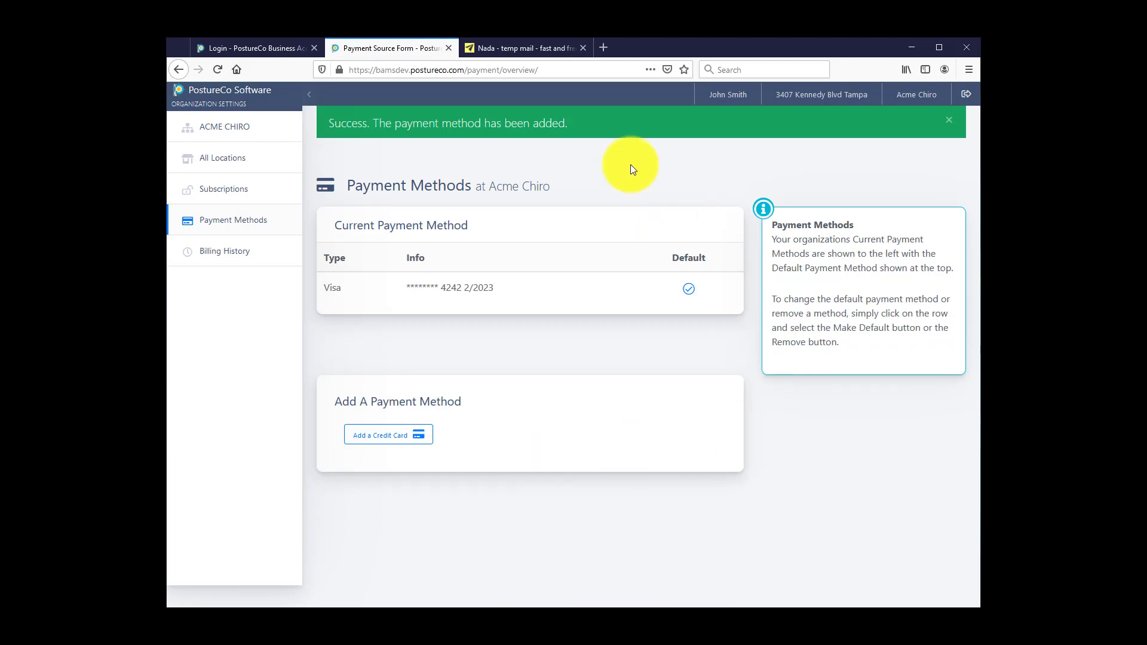
# Step: Check the payment-setup e-mail in the clinic's Nada inbox, then return to Payment Methods
pyautogui.click(521, 49)
pyautogui.click(249, 184)
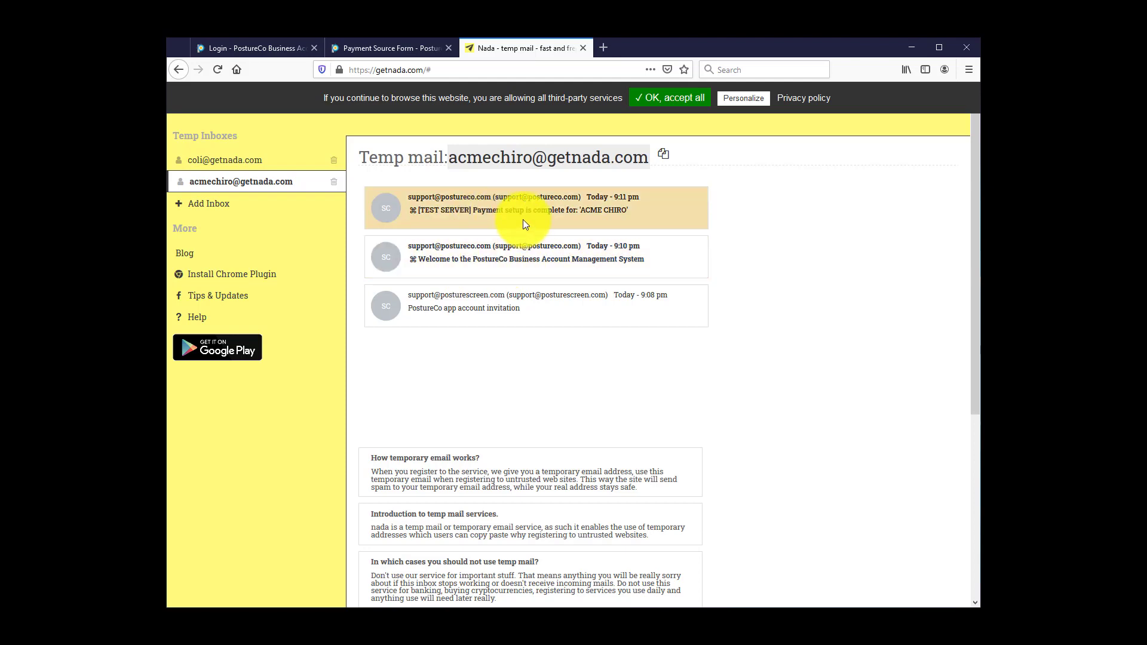
pyautogui.click(392, 48)
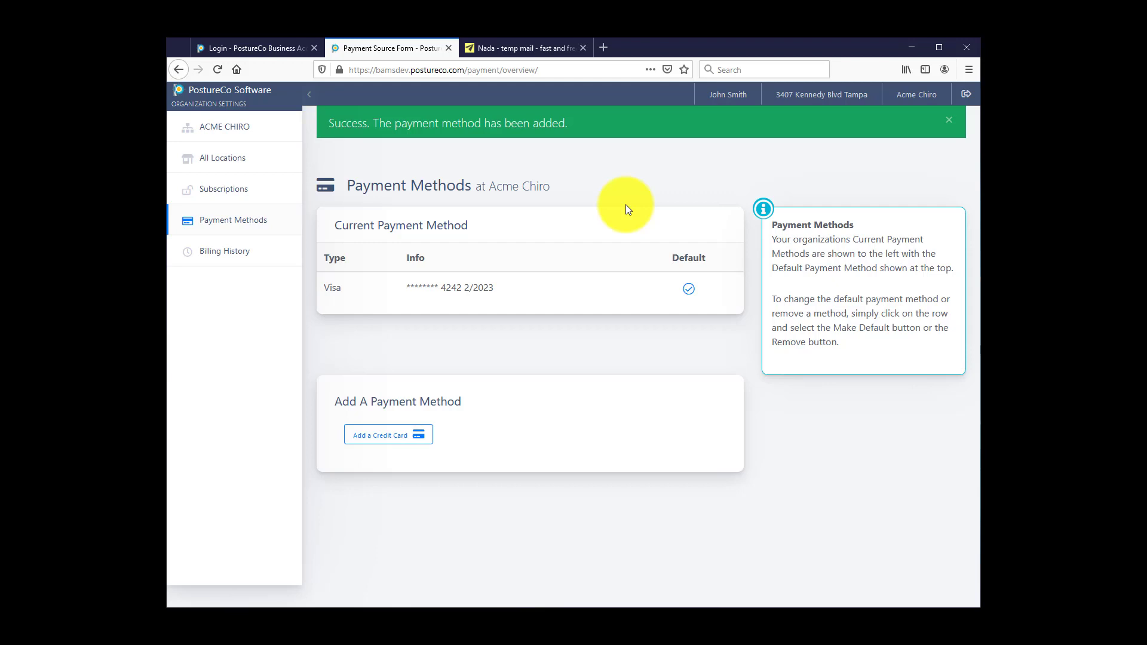